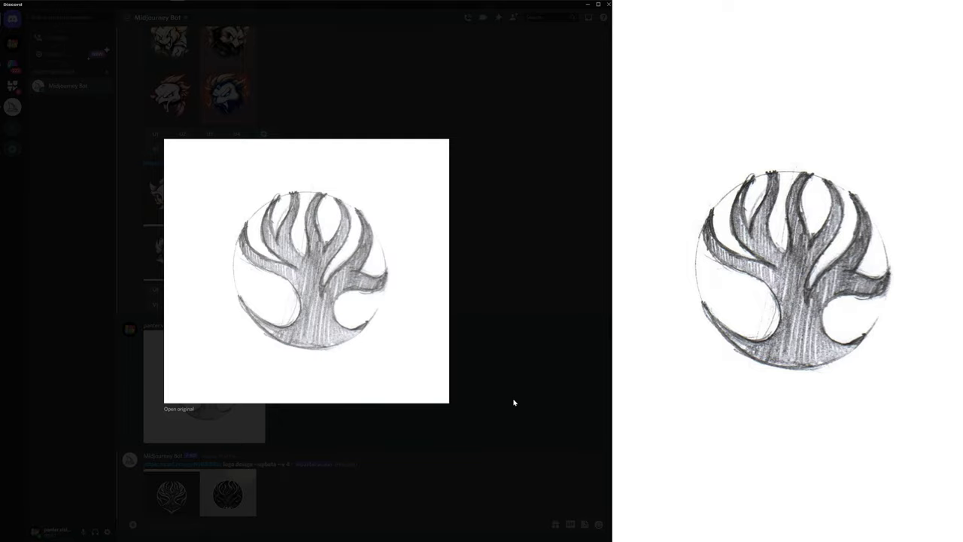
Preview the logo design and vector art tree grids one after another, closing each.
{"action": "left_click", "coordinate": [514, 402]}
{"action": "scroll", "coordinate": [324, 375], "scroll_direction": "down", "scroll_amount": 2}
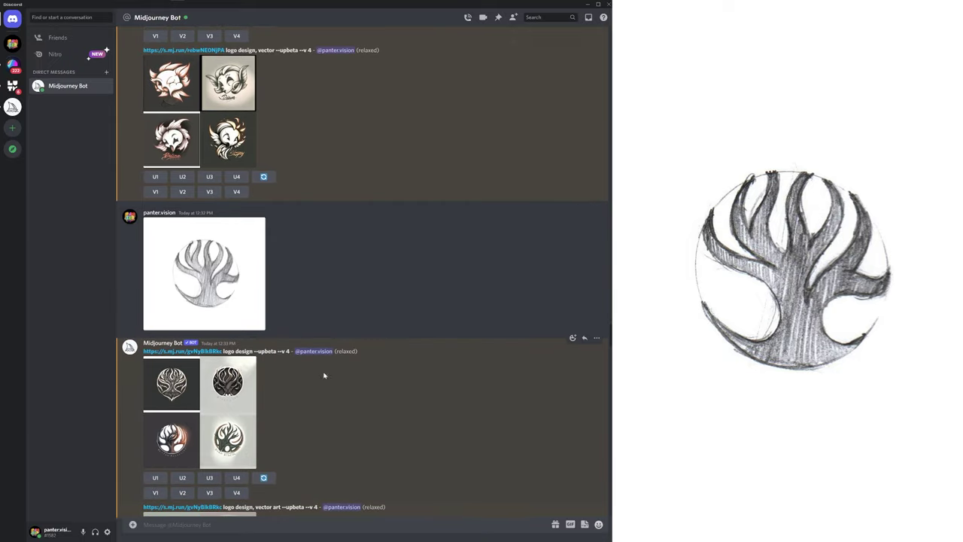
{"action": "left_click", "coordinate": [225, 399]}
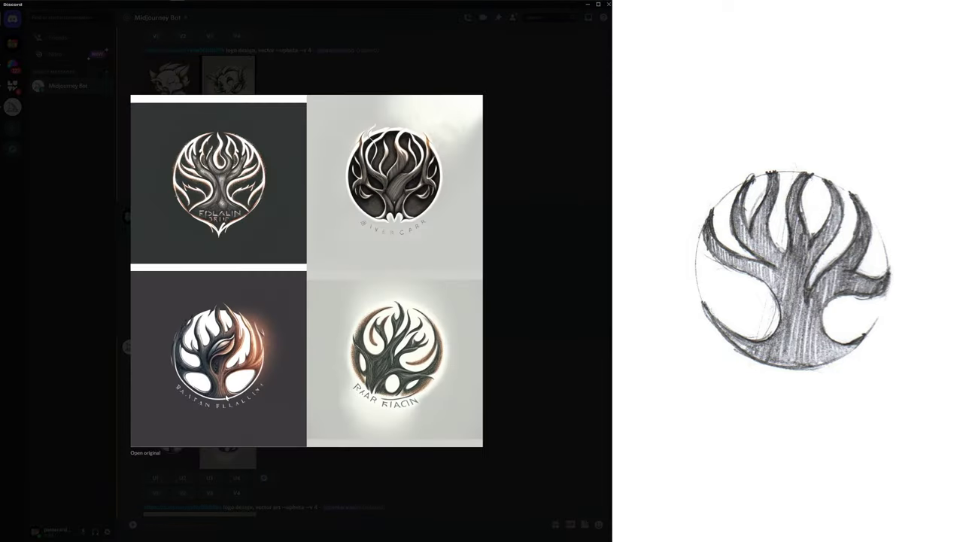
{"action": "left_click", "coordinate": [526, 402]}
{"action": "scroll", "coordinate": [421, 394], "scroll_direction": "down", "scroll_amount": 3}
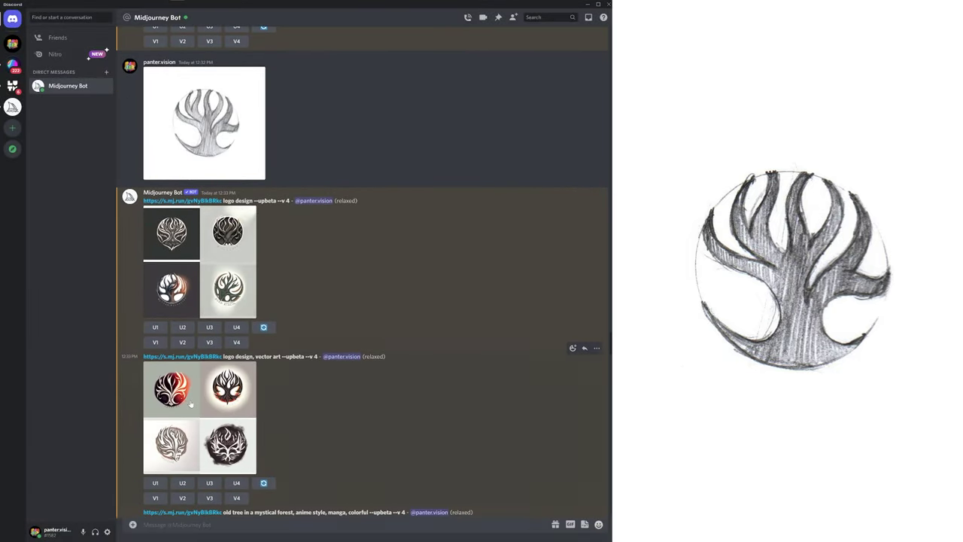
{"action": "left_click", "coordinate": [218, 422]}
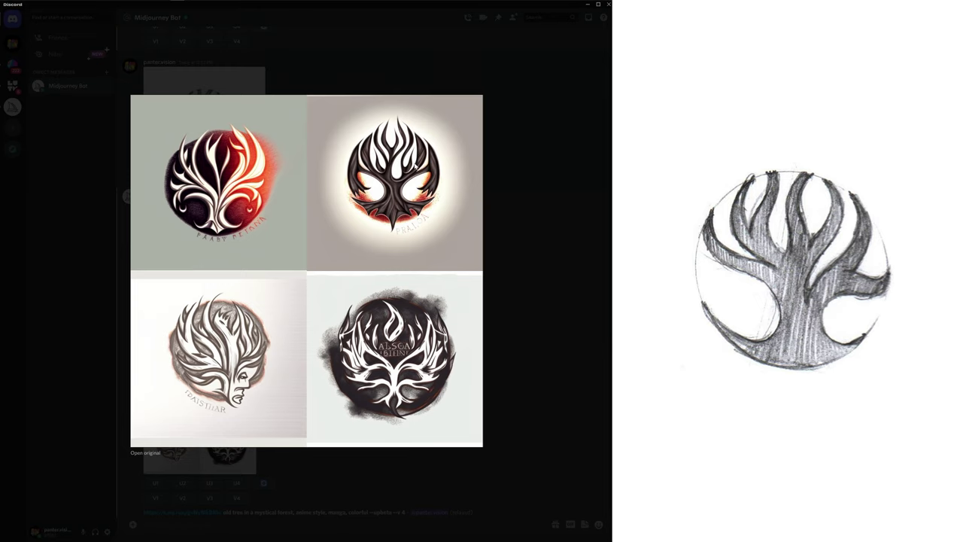
{"action": "left_click", "coordinate": [547, 267]}
{"action": "scroll", "coordinate": [285, 361], "scroll_direction": "down", "scroll_amount": 4}
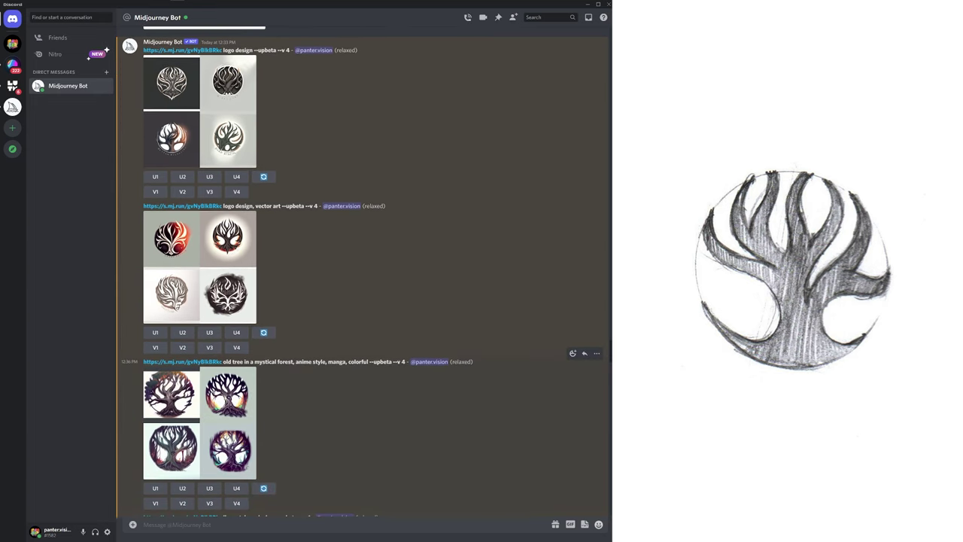
Highlight the old tree in a mystical forest prompt, preview its grid, then enlarge the line art tree grid.
{"action": "left_click_drag", "start_coordinate": [232, 362], "coordinate": [369, 363]}
{"action": "left_click", "coordinate": [214, 419]}
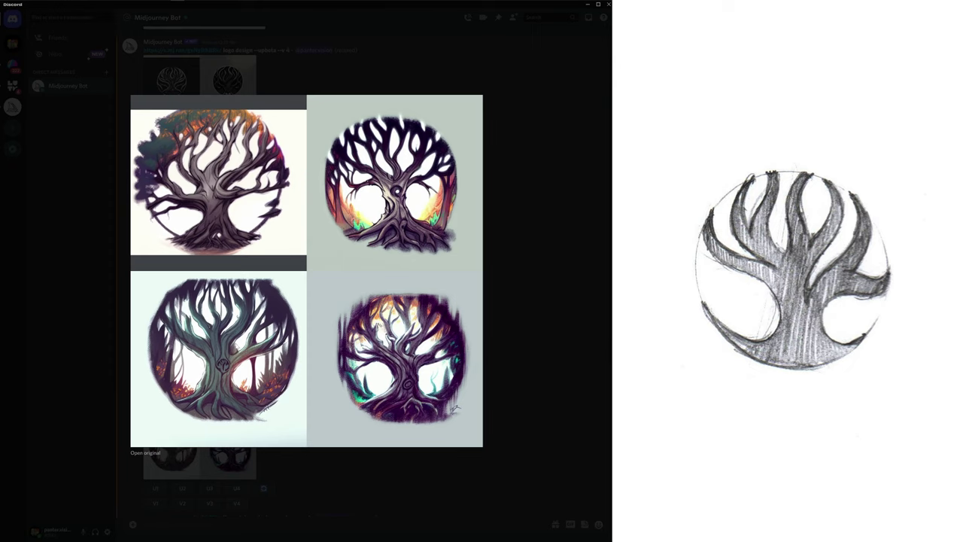
{"action": "key", "text": "Escape"}
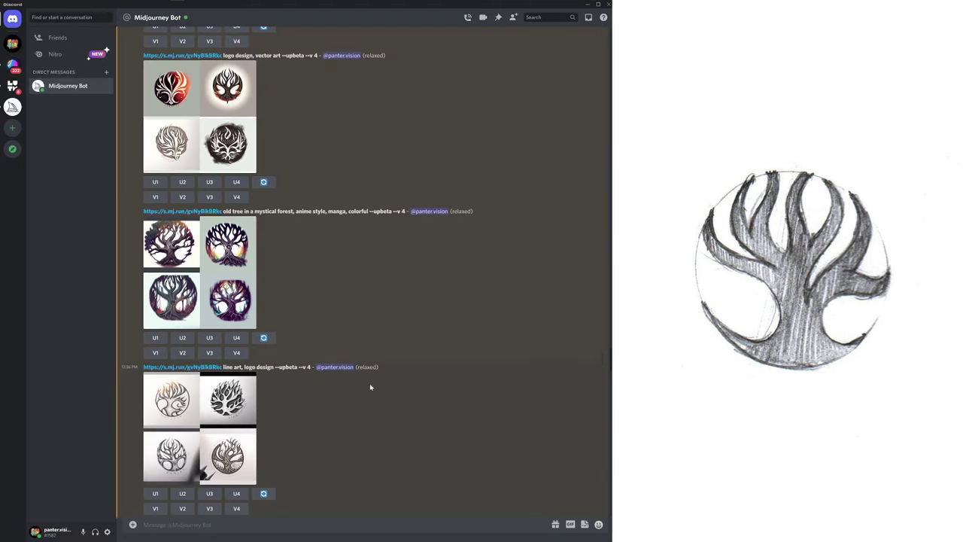
{"action": "left_click", "coordinate": [235, 408]}
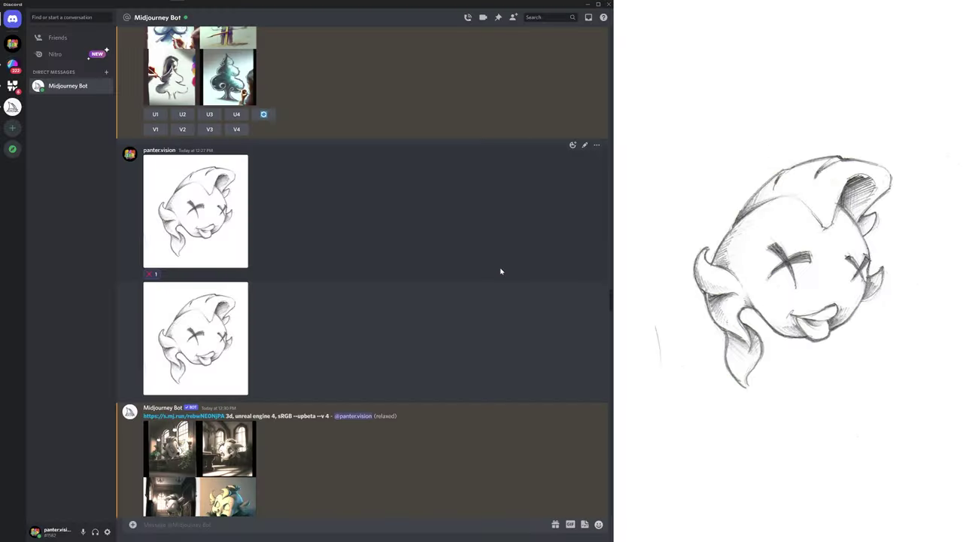
{"action": "scroll", "coordinate": [435, 308], "scroll_direction": "down", "scroll_amount": 5}
{"action": "scroll", "coordinate": [435, 308], "scroll_direction": "down", "scroll_amount": 1}
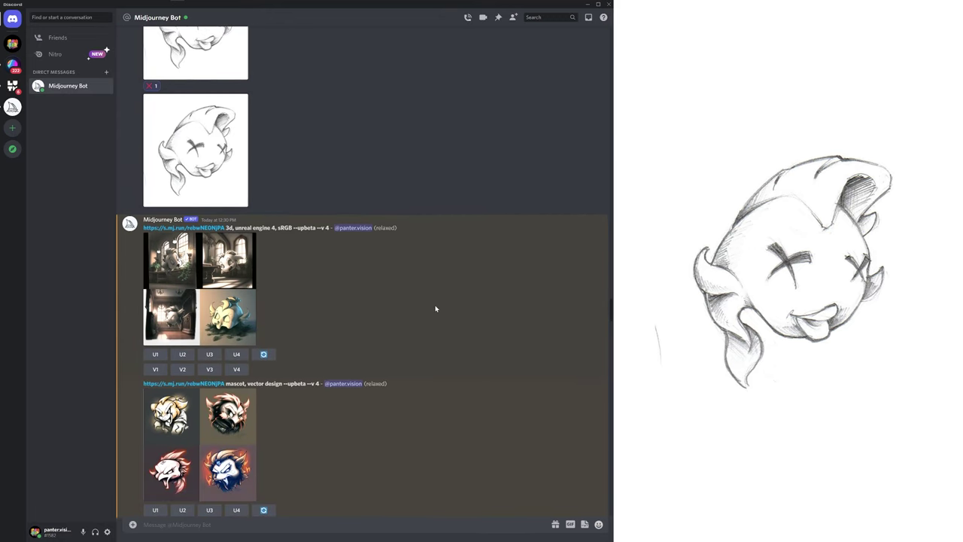
{"action": "scroll", "coordinate": [436, 308], "scroll_direction": "down", "scroll_amount": 1}
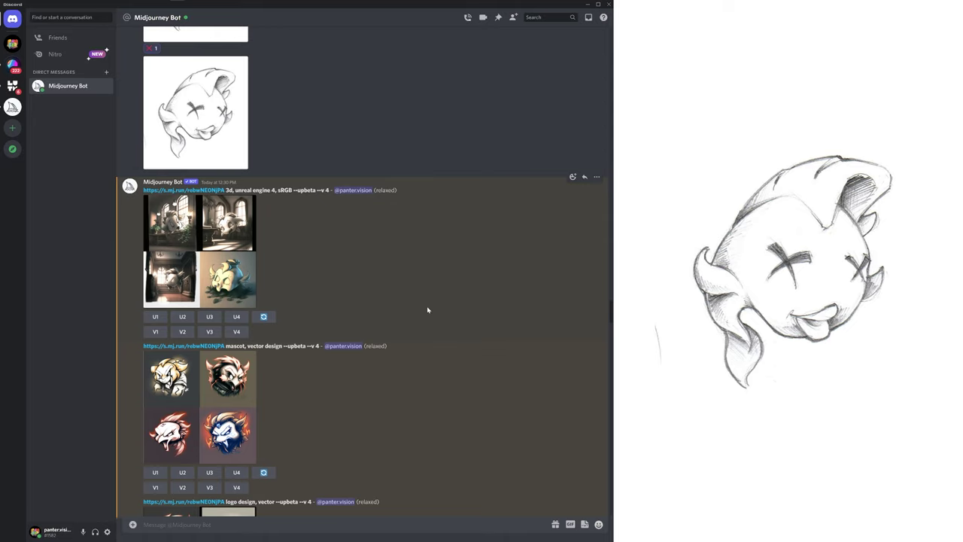
{"action": "double_click", "coordinate": [230, 189]}
{"action": "left_click_drag", "start_coordinate": [230, 190], "coordinate": [275, 189]}
{"action": "left_click", "coordinate": [226, 244]}
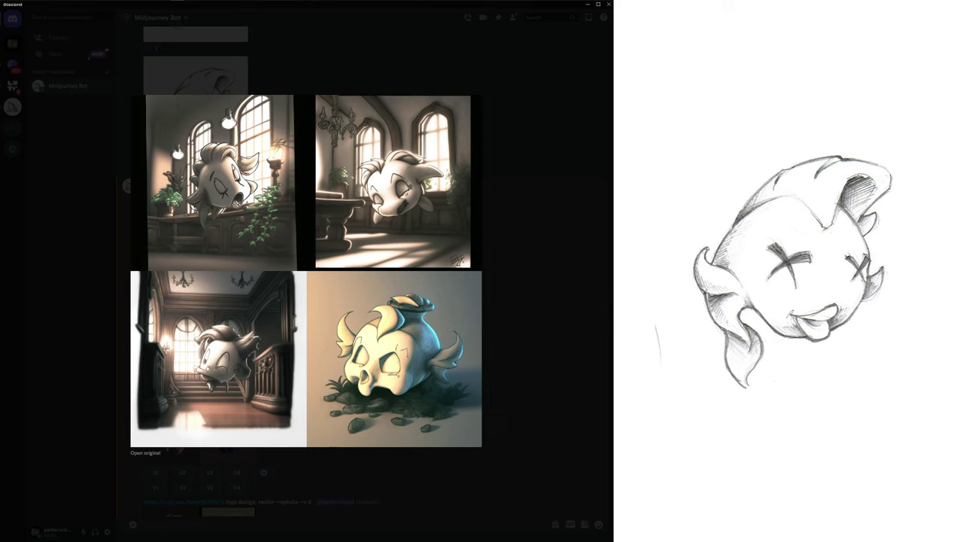
{"action": "key", "text": "Escape"}
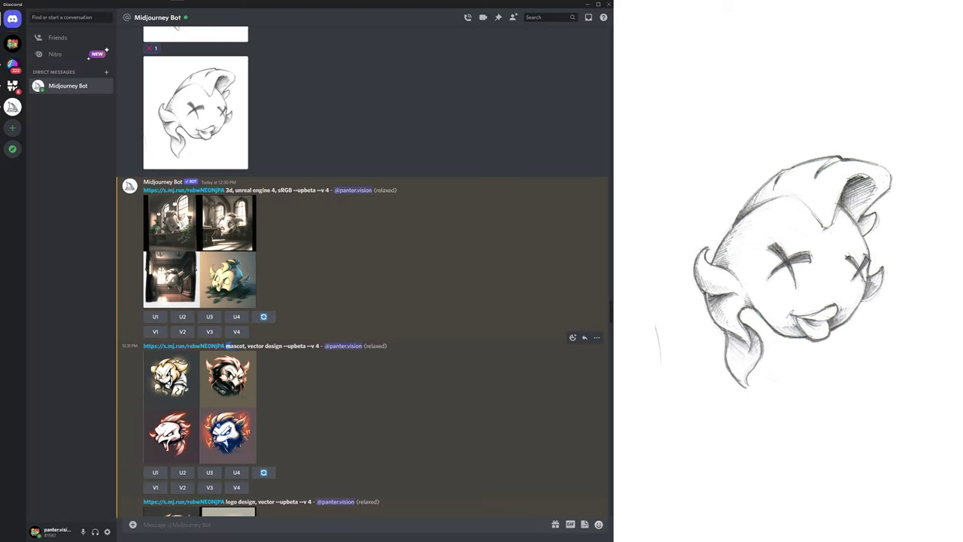
{"action": "left_click_drag", "start_coordinate": [227, 345], "coordinate": [270, 356]}
{"action": "left_click", "coordinate": [230, 413]}
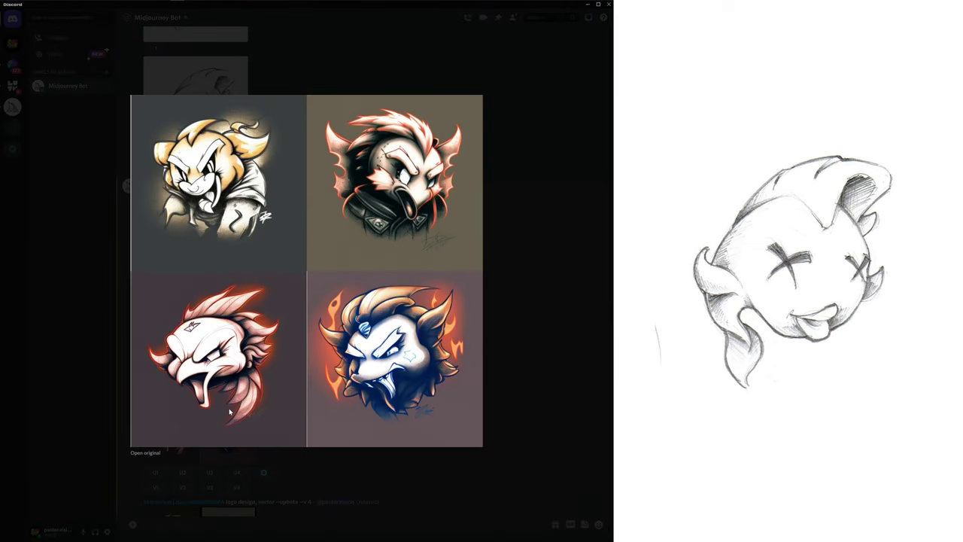
{"action": "left_click", "coordinate": [401, 463]}
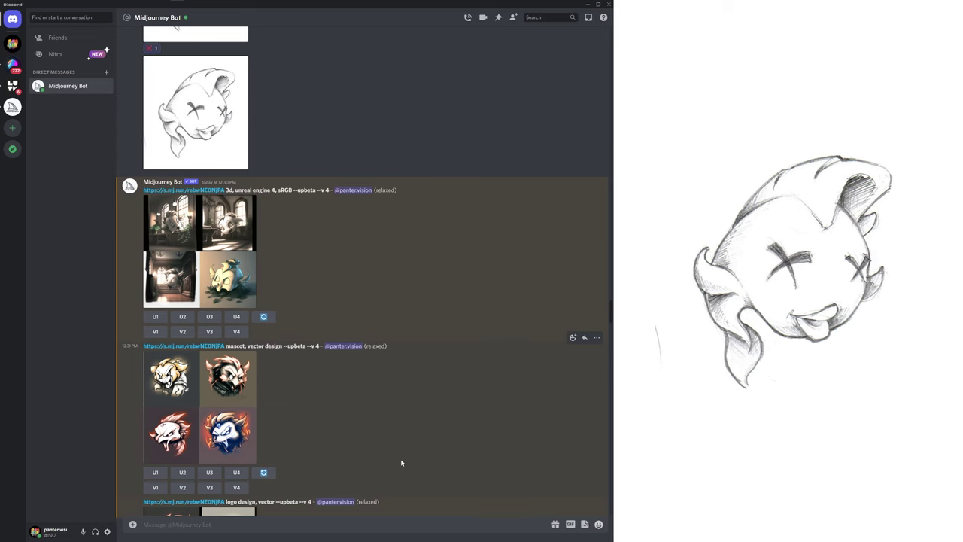
{"action": "scroll", "coordinate": [401, 463], "scroll_direction": "down", "scroll_amount": 5}
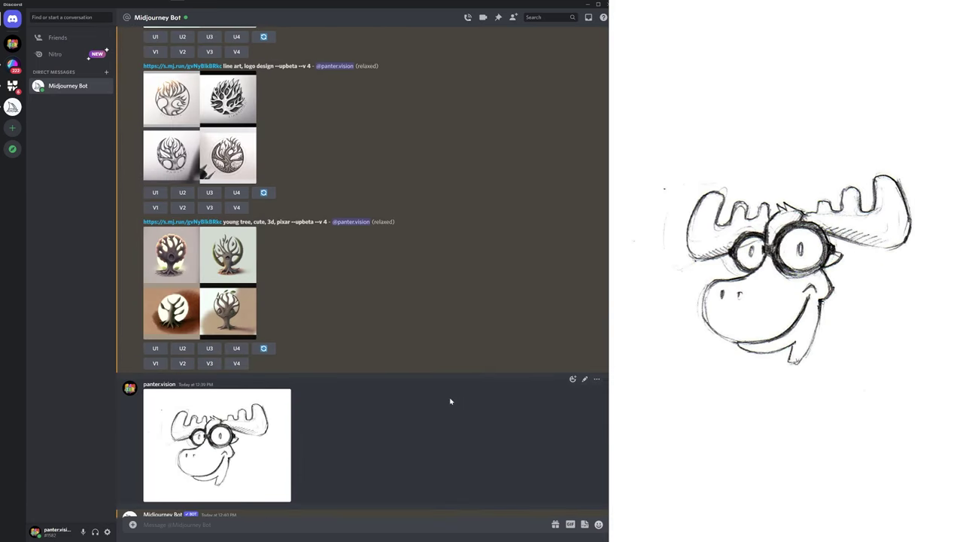
Preview the happy moose, pixar, cinematic grid and close it.
{"action": "scroll", "coordinate": [450, 401], "scroll_direction": "down", "scroll_amount": 5}
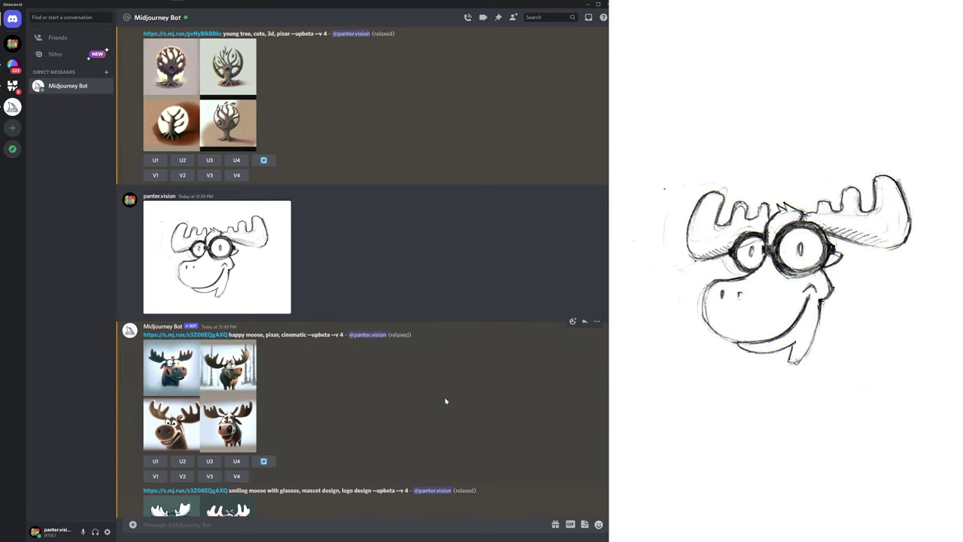
{"action": "scroll", "coordinate": [241, 350], "scroll_direction": "up", "scroll_amount": 1}
{"action": "left_click_drag", "start_coordinate": [229, 372], "coordinate": [310, 372]}
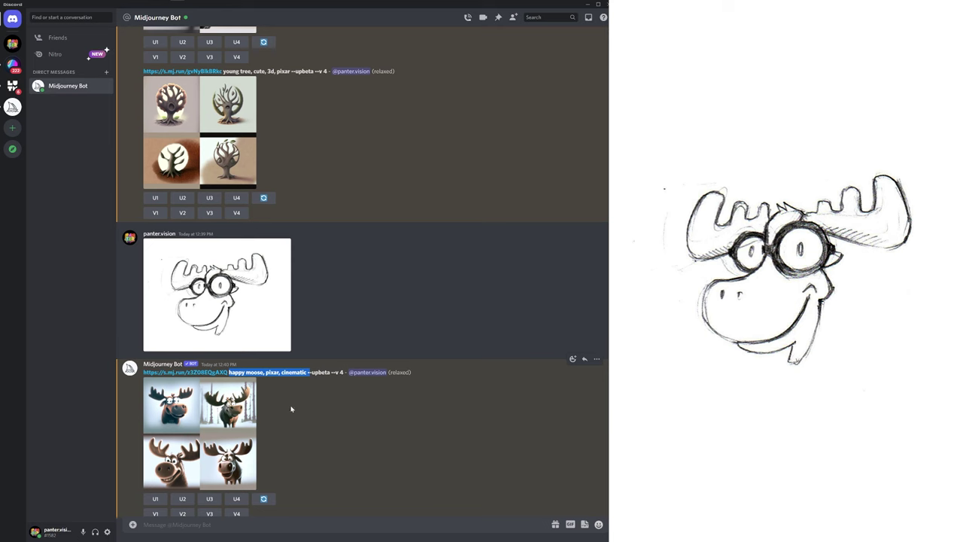
{"action": "left_click", "coordinate": [241, 459]}
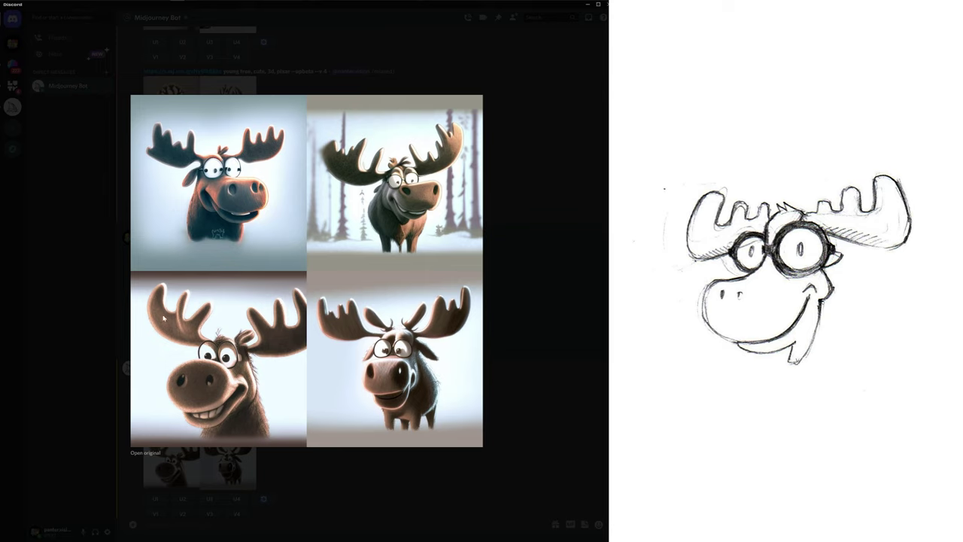
{"action": "left_click", "coordinate": [329, 504]}
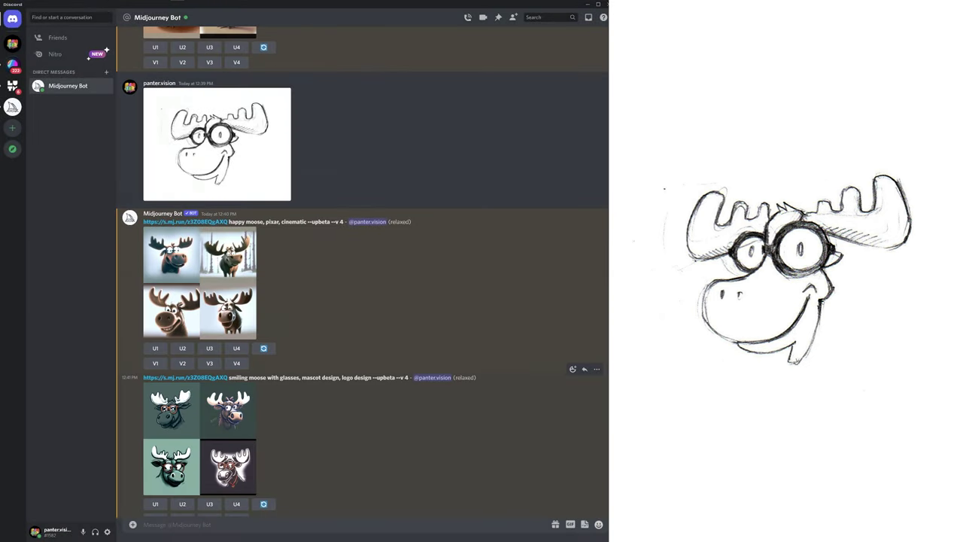
Preview the smiling moose with glasses grid, then enlarge the last moose result grid.
{"action": "left_click_drag", "start_coordinate": [245, 377], "coordinate": [363, 377]}
{"action": "left_click", "coordinate": [207, 449]}
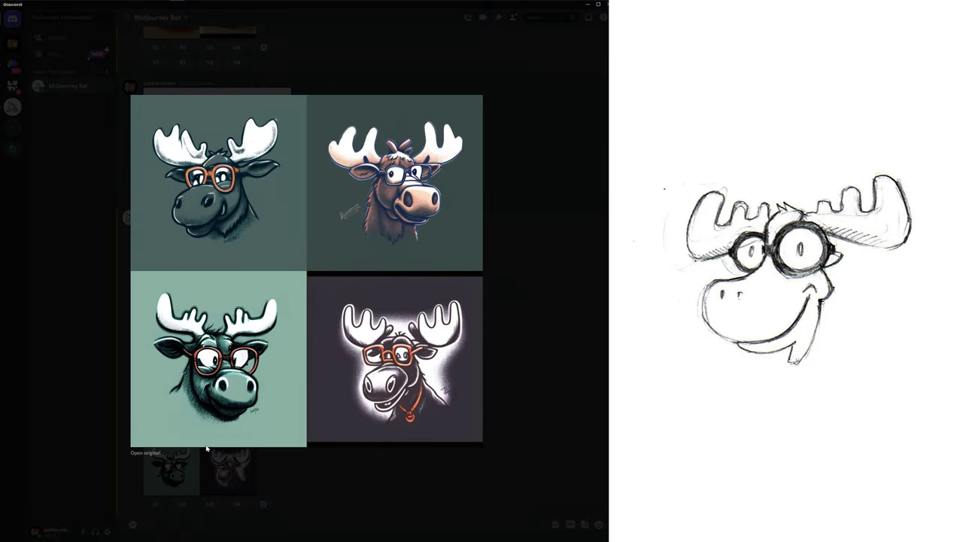
{"action": "left_click", "coordinate": [207, 450]}
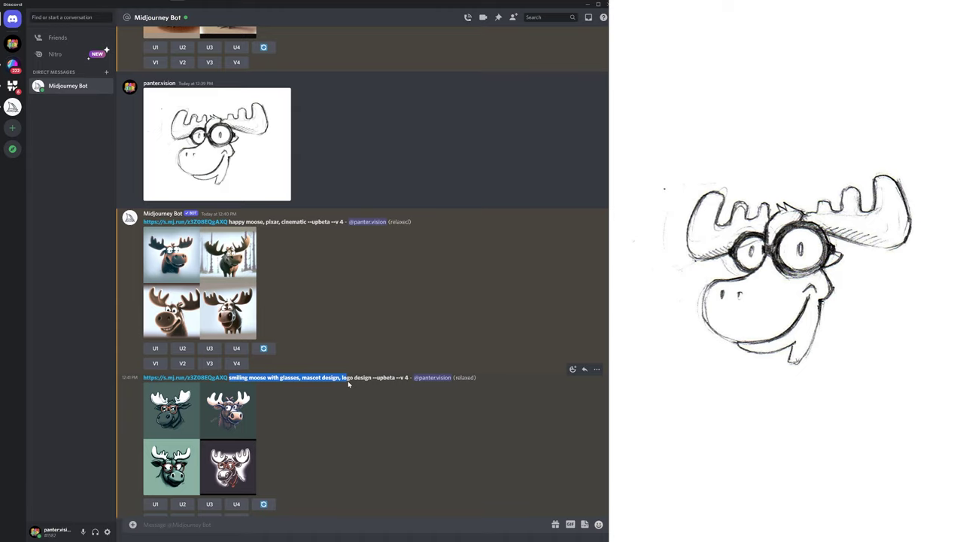
{"action": "left_click", "coordinate": [207, 450]}
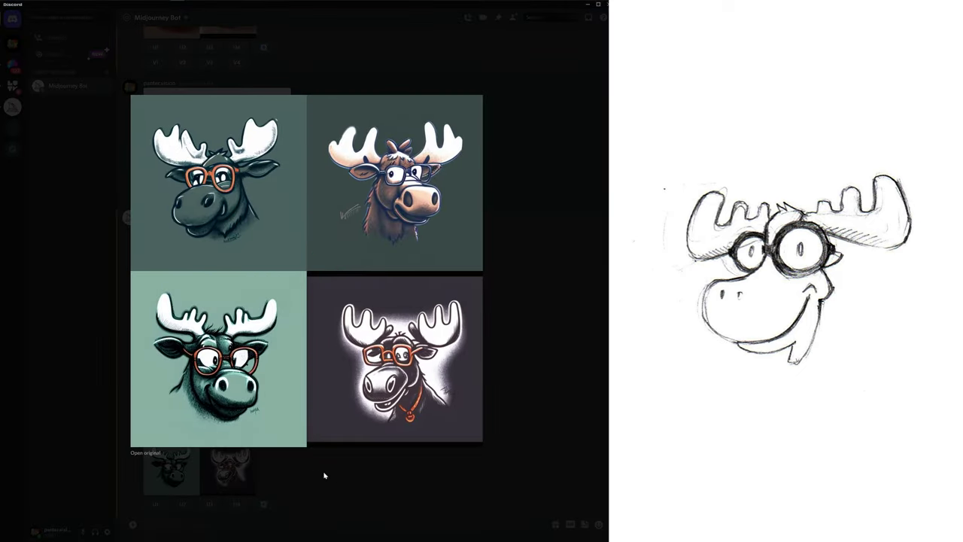
{"action": "left_click", "coordinate": [336, 478]}
{"action": "scroll", "coordinate": [327, 454], "scroll_direction": "down", "scroll_amount": 3}
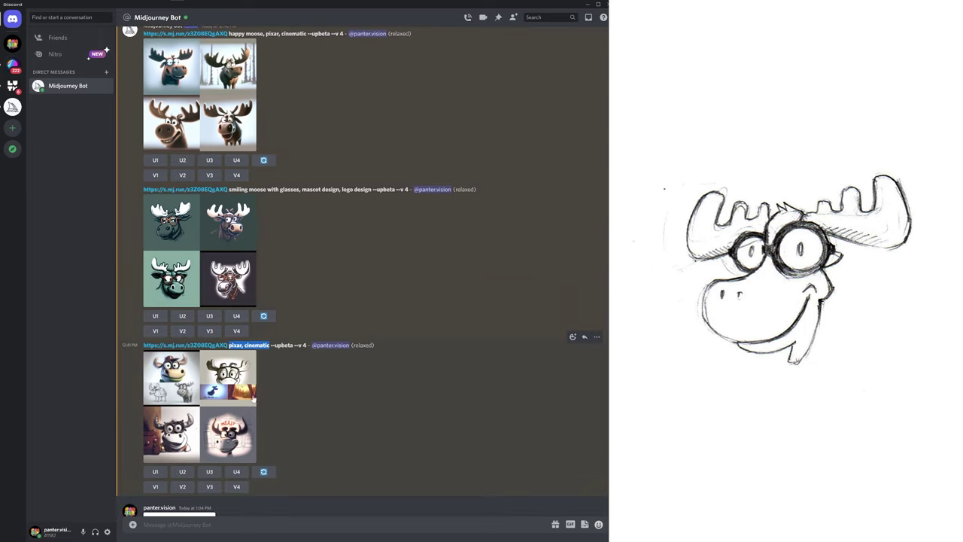
{"action": "left_click", "coordinate": [228, 411]}
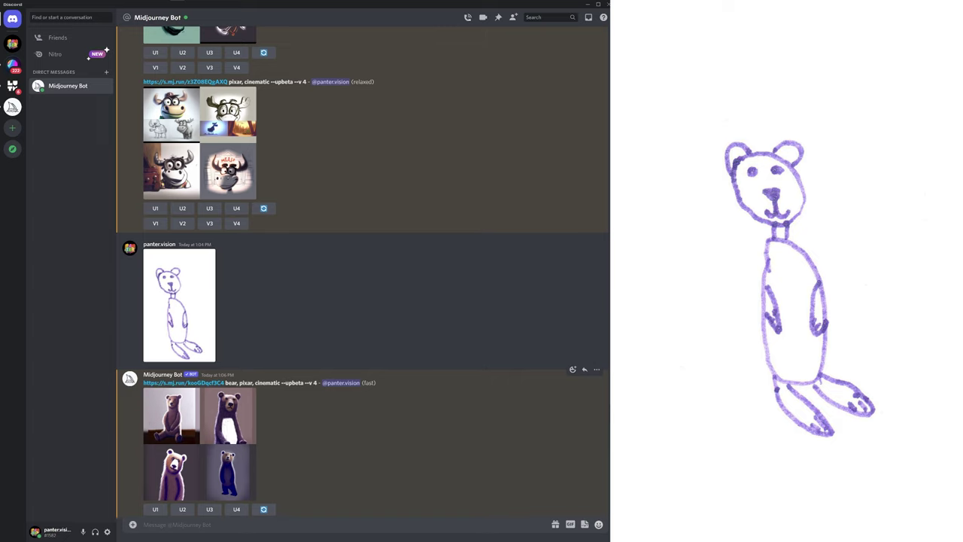
Preview the bear, pixar, cinematic result grids and arrow through them in the viewer.
{"action": "left_click_drag", "start_coordinate": [226, 382], "coordinate": [282, 382]}
{"action": "left_click", "coordinate": [199, 444]}
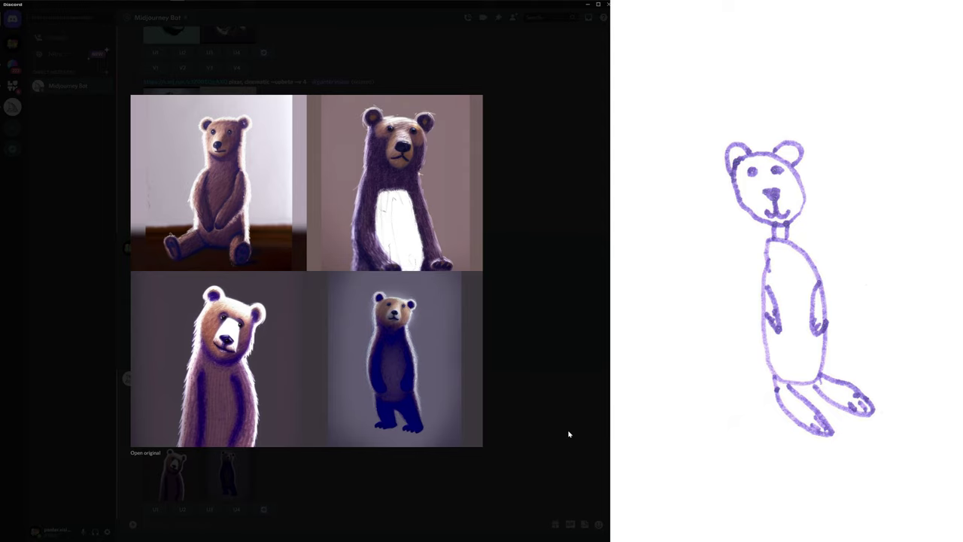
{"action": "left_click", "coordinate": [485, 384]}
{"action": "scroll", "coordinate": [319, 359], "scroll_direction": "up", "scroll_amount": 4}
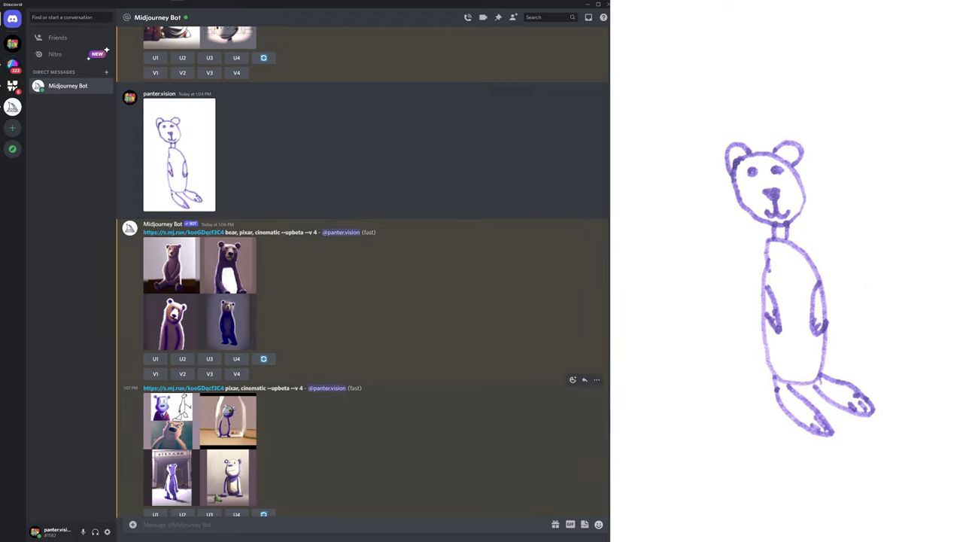
{"action": "left_click_drag", "start_coordinate": [226, 388], "coordinate": [266, 387]}
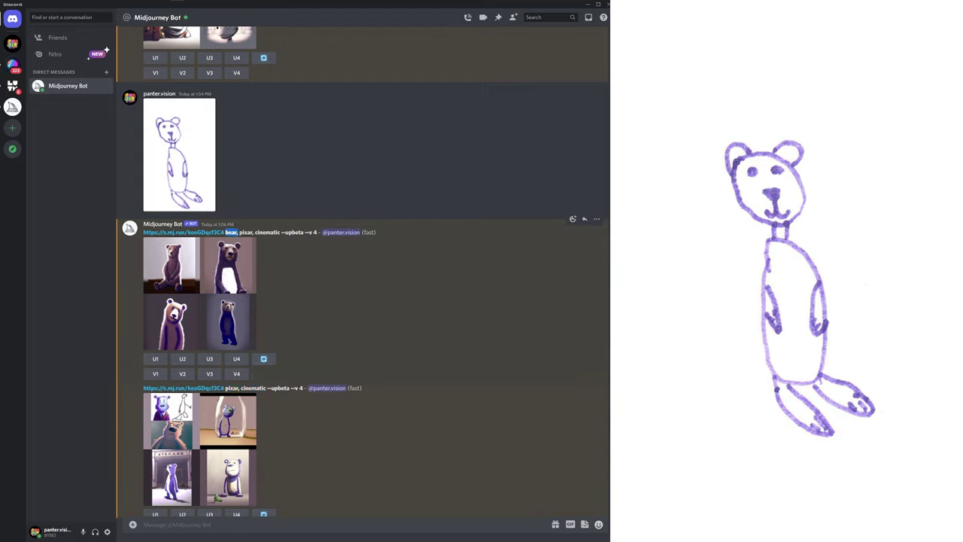
{"action": "left_click", "coordinate": [238, 450]}
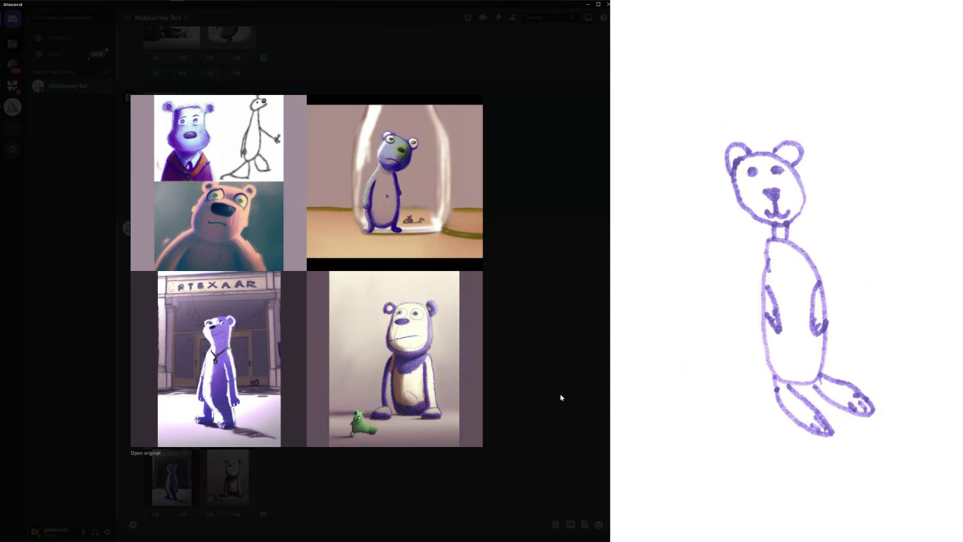
{"action": "key", "text": "Right"}
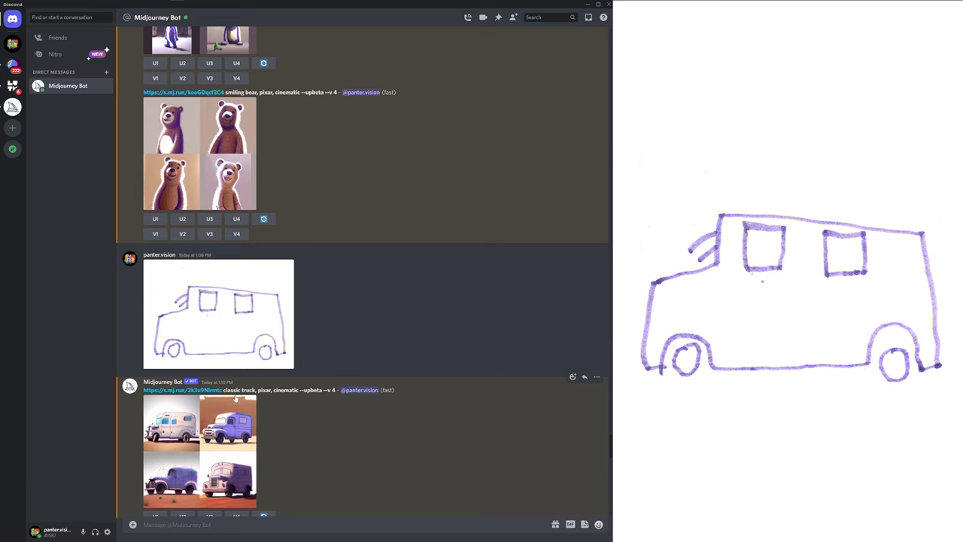
Preview the classic truck, pixar, cinematic grid, then enlarge the second truck grid.
{"action": "left_click_drag", "start_coordinate": [222, 390], "coordinate": [301, 391]}
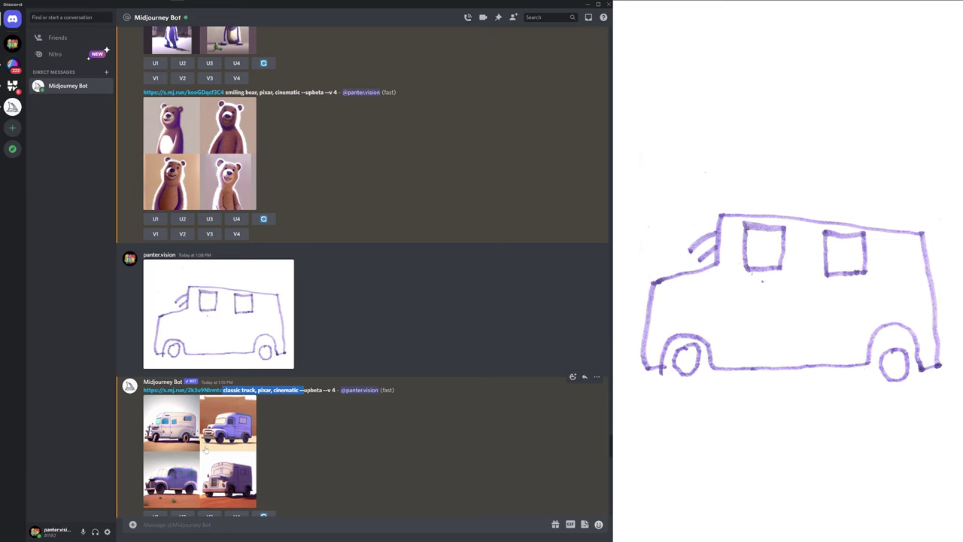
{"action": "left_click", "coordinate": [206, 450]}
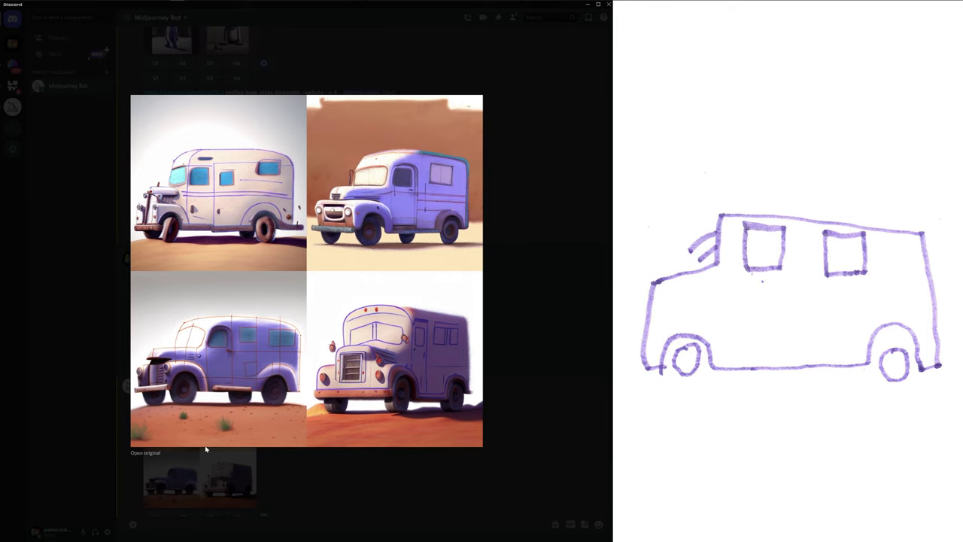
{"action": "left_click", "coordinate": [206, 450]}
{"action": "left_click_drag", "start_coordinate": [224, 358], "coordinate": [279, 359]}
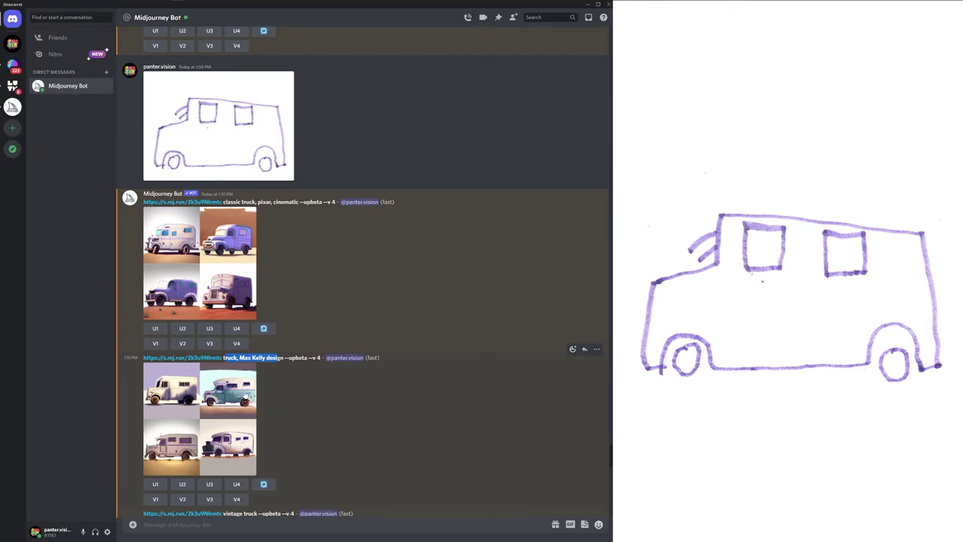
{"action": "left_click", "coordinate": [244, 397]}
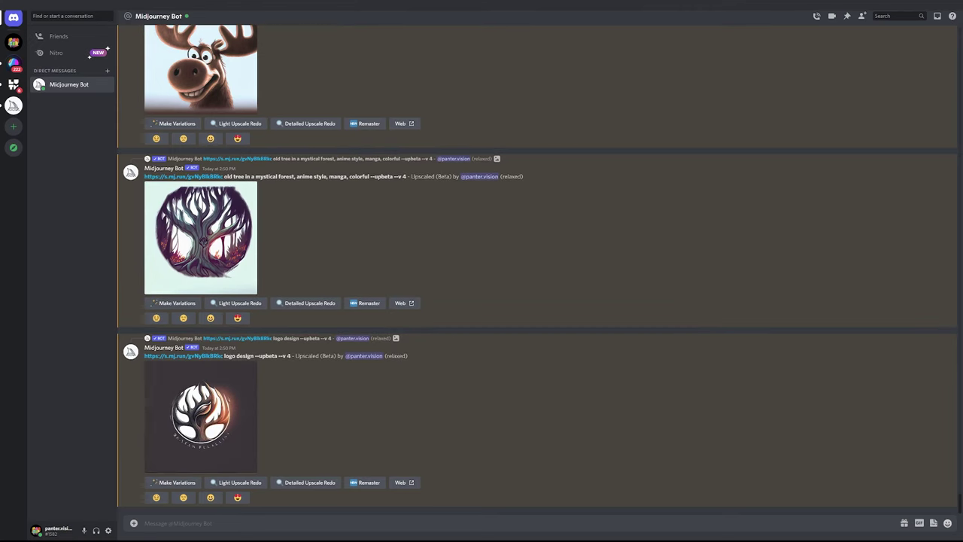
Upload the feather sketch to the chat and copy its image link.
{"action": "left_click", "coordinate": [134, 526]}
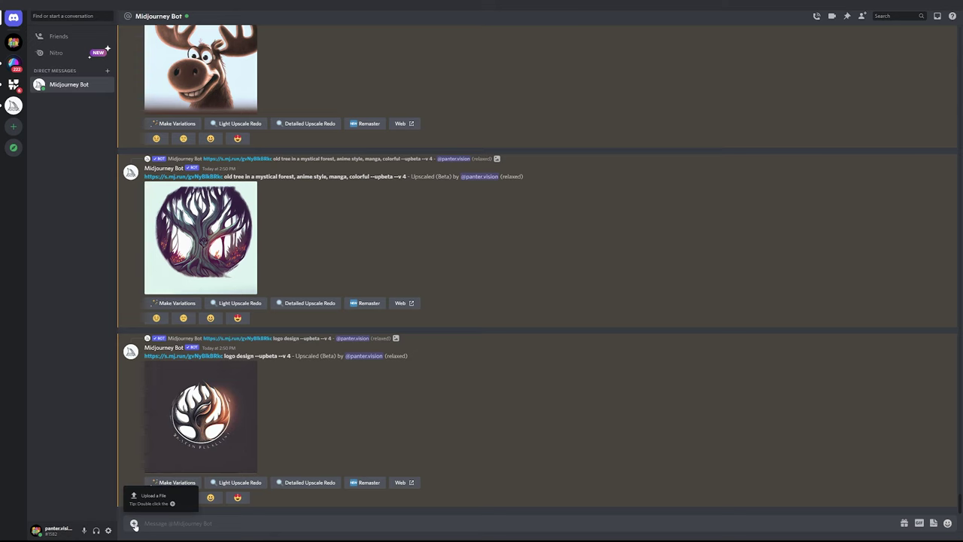
{"action": "left_click", "coordinate": [158, 503]}
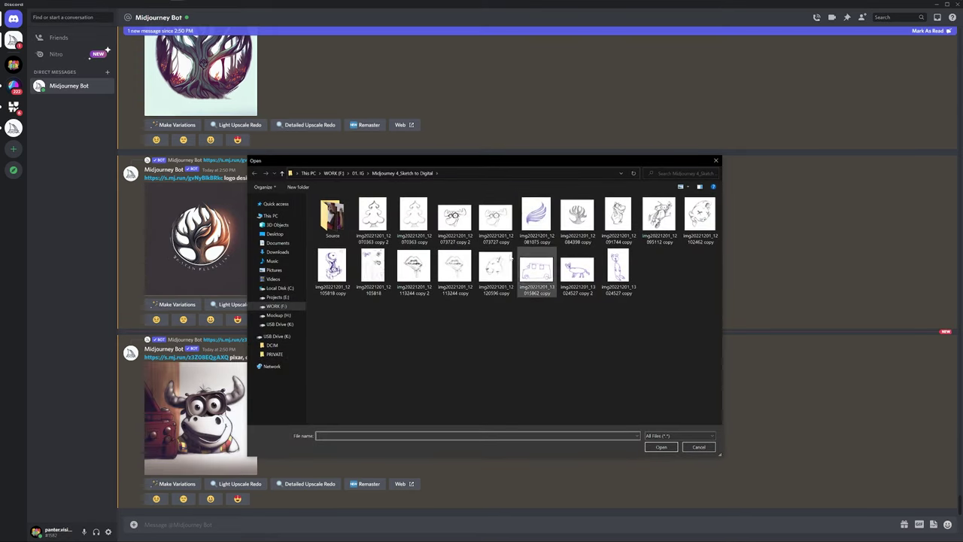
{"action": "double_click", "coordinate": [536, 219]}
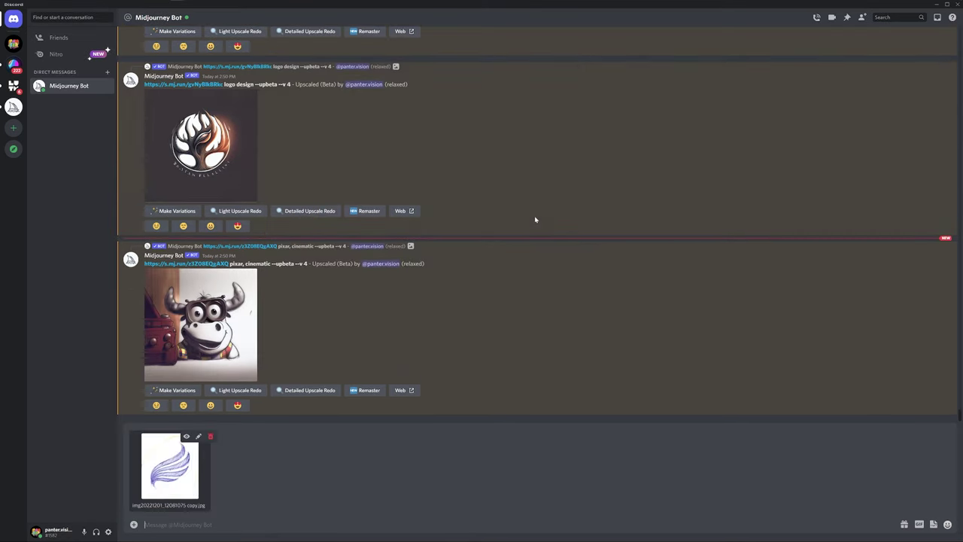
{"action": "key", "text": "Return"}
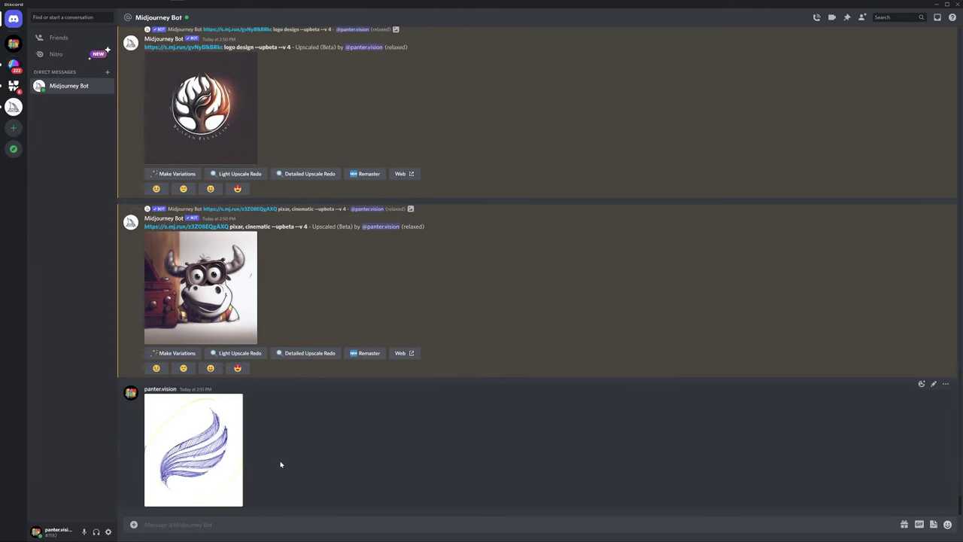
{"action": "left_click", "coordinate": [200, 431]}
{"action": "right_click", "coordinate": [429, 258]}
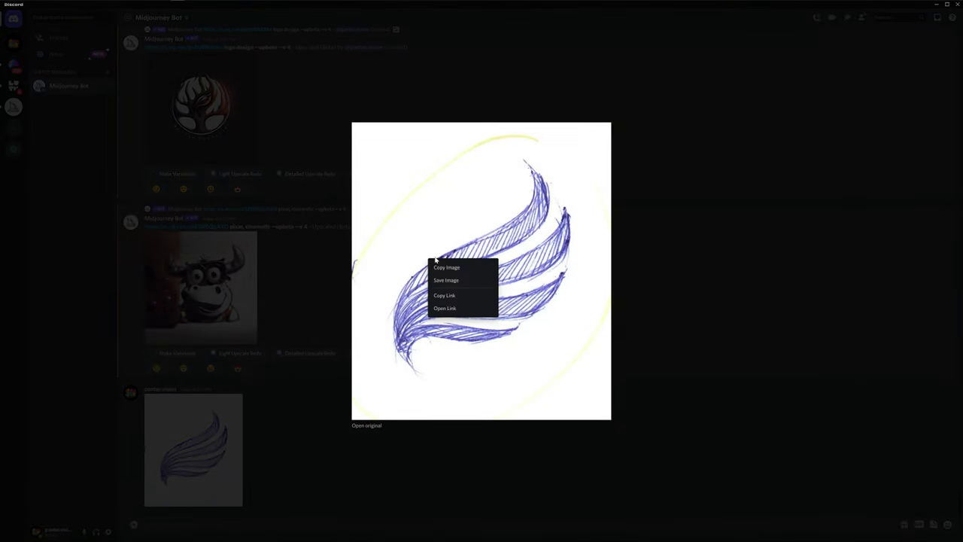
{"action": "left_click", "coordinate": [451, 296]}
{"action": "left_click", "coordinate": [324, 350]}
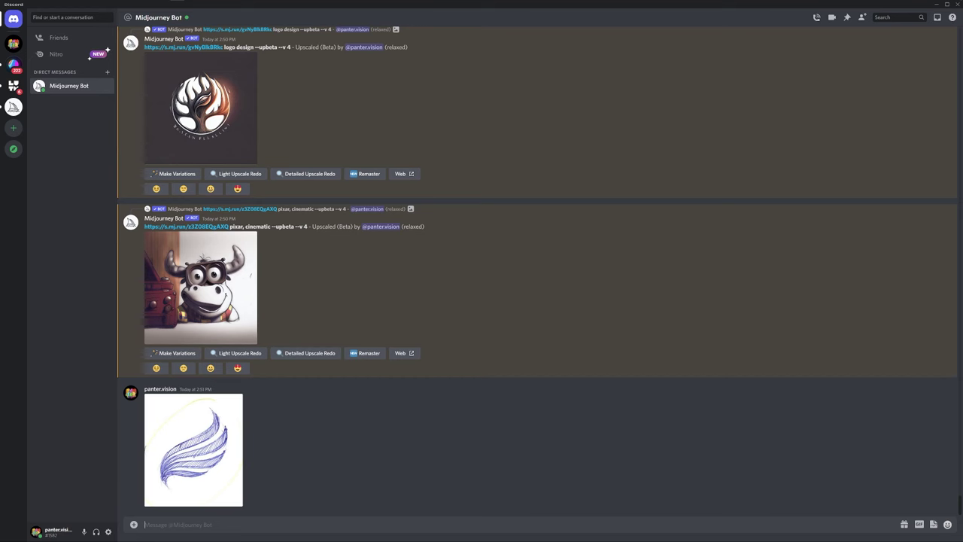
Submit an /imagine job with the feather link plus '3D, metallic, shiny'.
{"action": "type", "text": "/"}
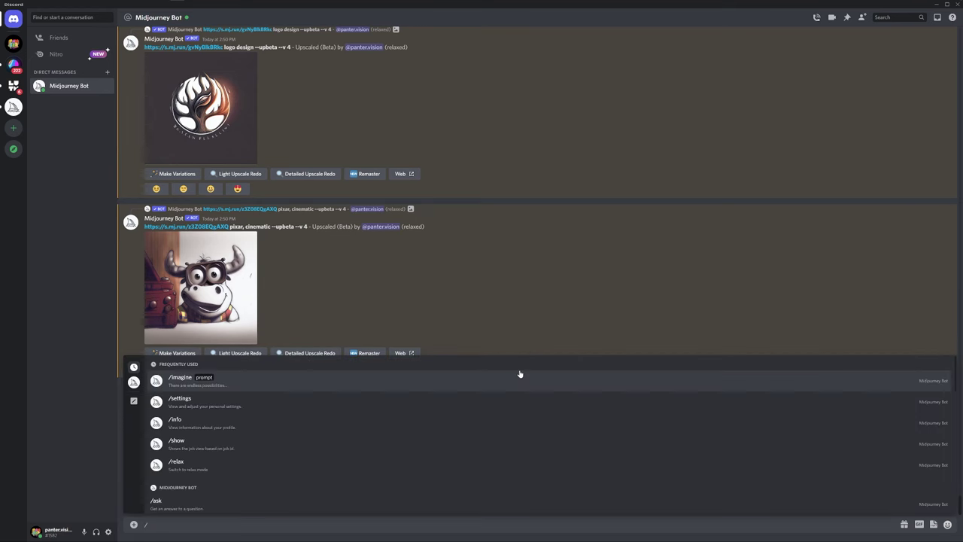
{"action": "type", "text": "imagine"}
{"action": "key", "text": "Tab"}
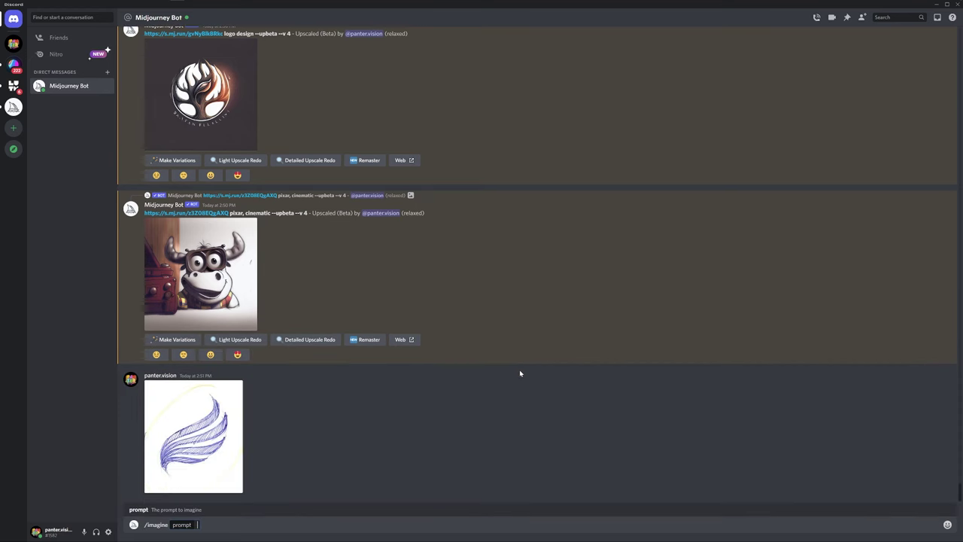
{"action": "key", "text": "ctrl+v"}
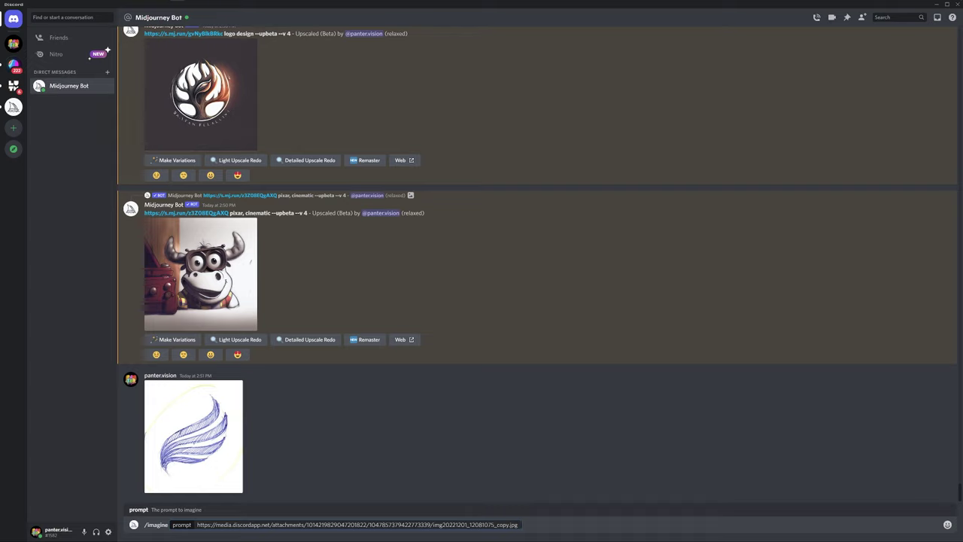
{"action": "type", "text": "3D, metallic, shiny"}
{"action": "key", "text": "Return"}
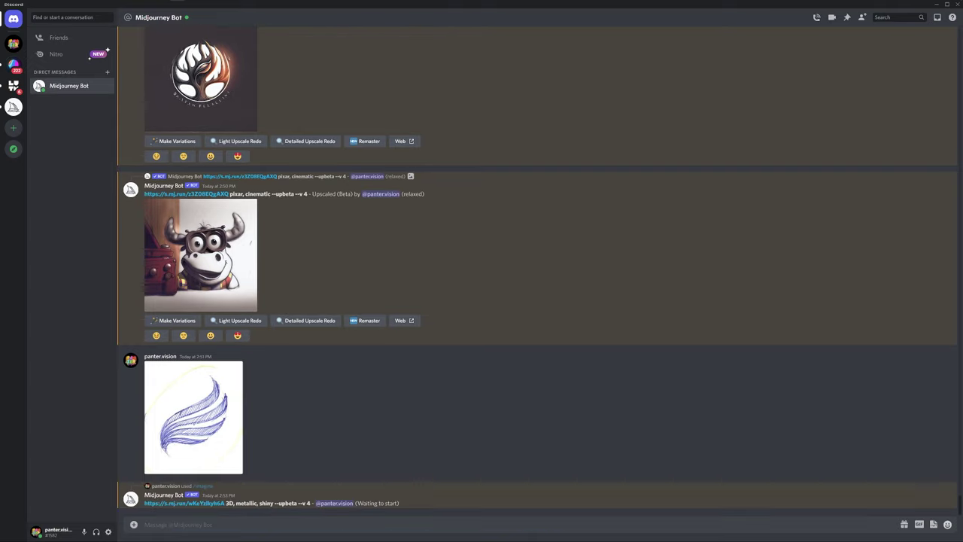